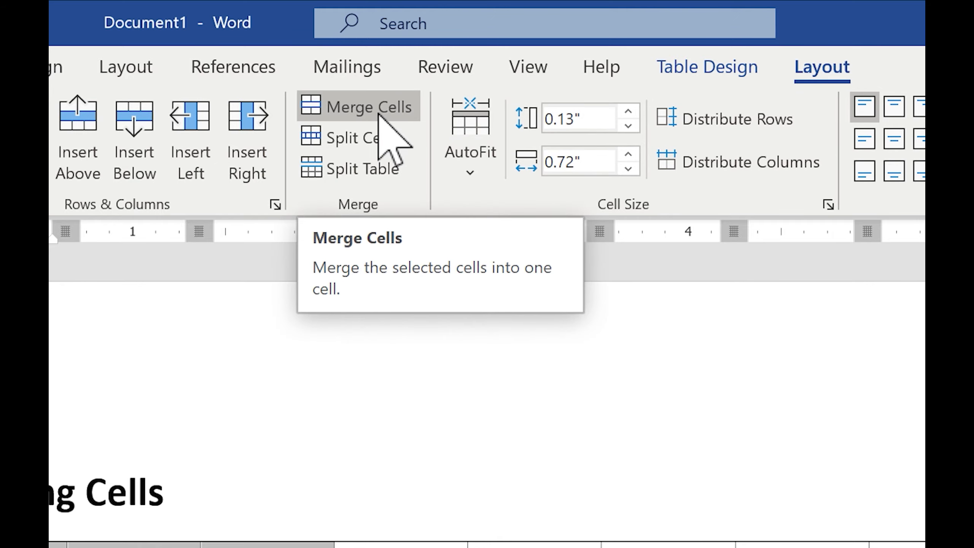
Merge the first three cells of the top row in the Merging Cells table into one cell.
left_click(379, 115)
left_click(363, 305)
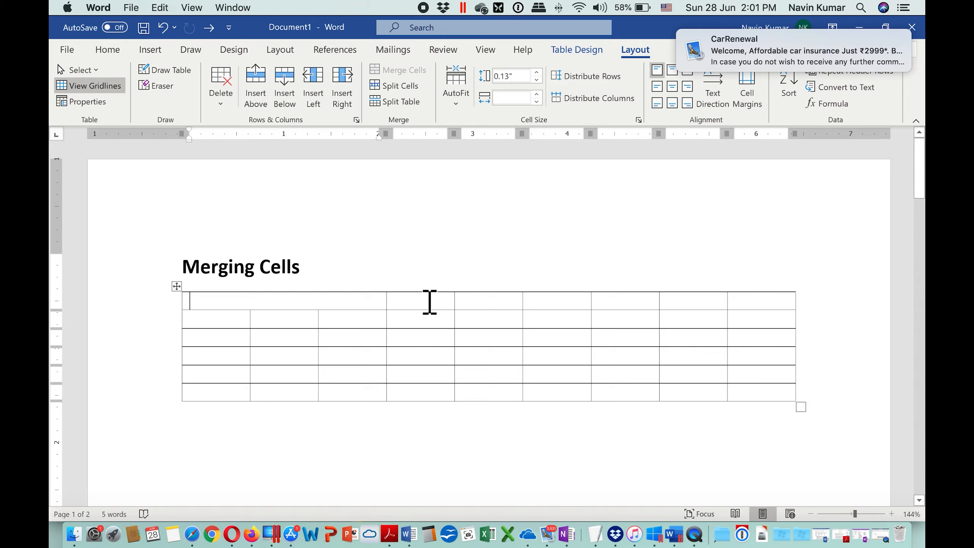
Merge the four cells directly to the right of the merged top-row cell, from the first row down to the fourth, into one tall cell.
left_click(430, 301)
left_click_drag(420, 292, 419, 303)
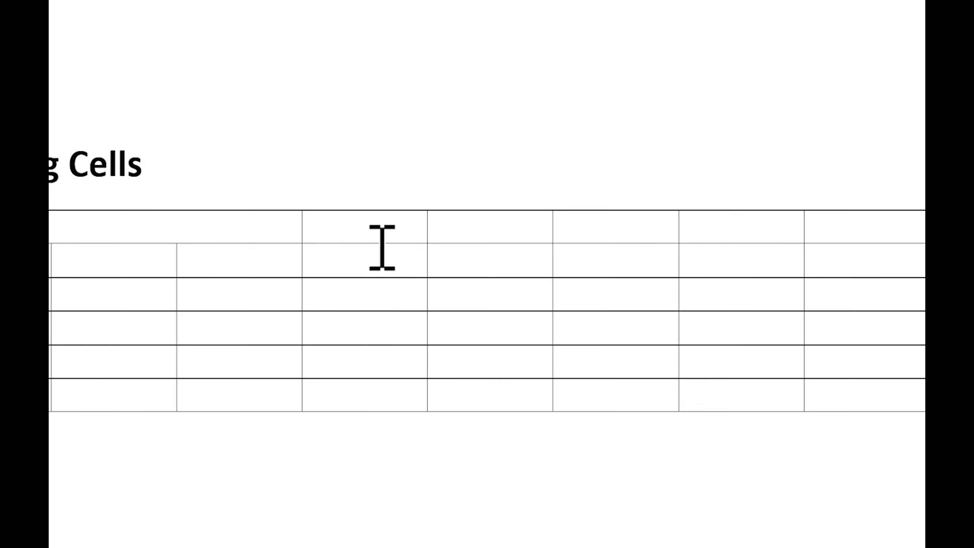
left_click_drag(421, 305, 423, 326)
left_click_drag(386, 292, 370, 331)
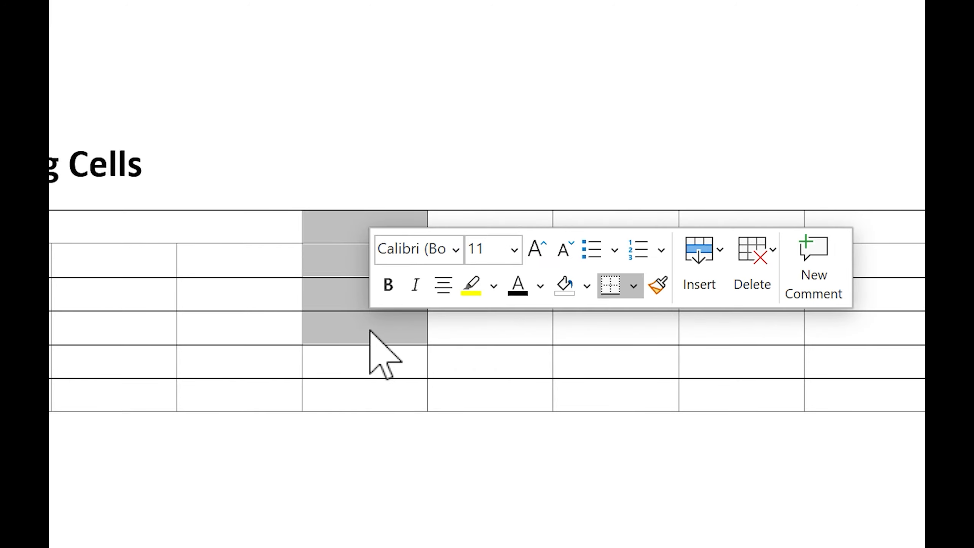
right_click(370, 331)
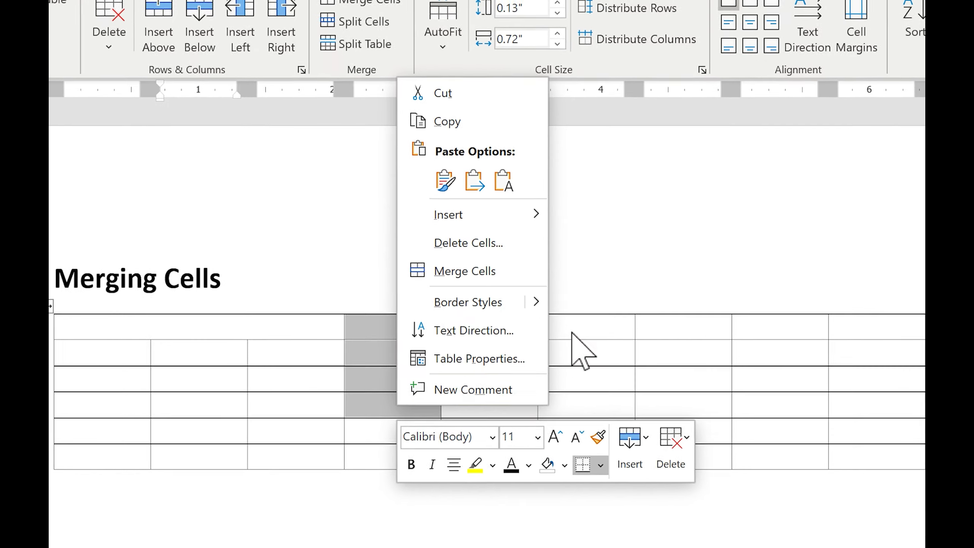
left_click(468, 266)
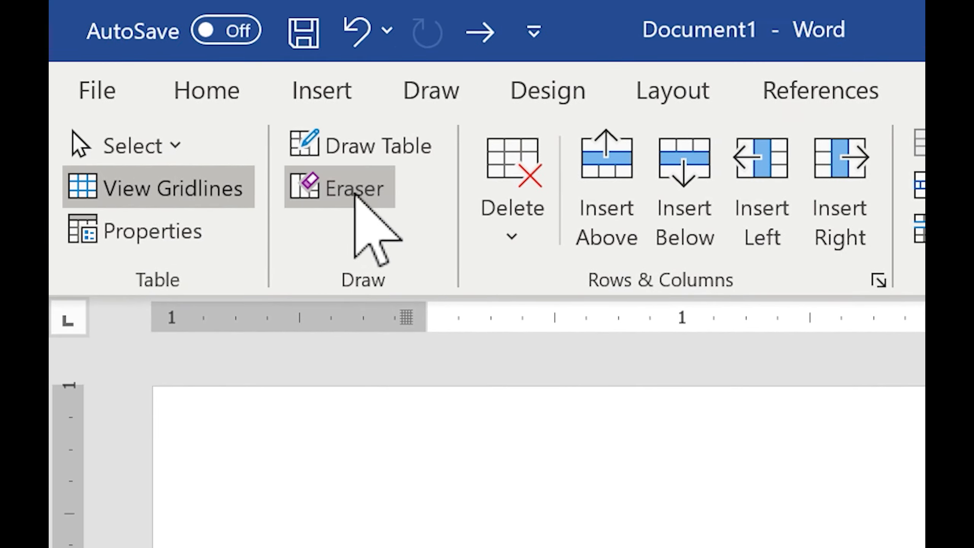
Use the Eraser to merge the two-by-two block of cells next to the tall merged cell, in the table's top two rows.
left_click(120, 19)
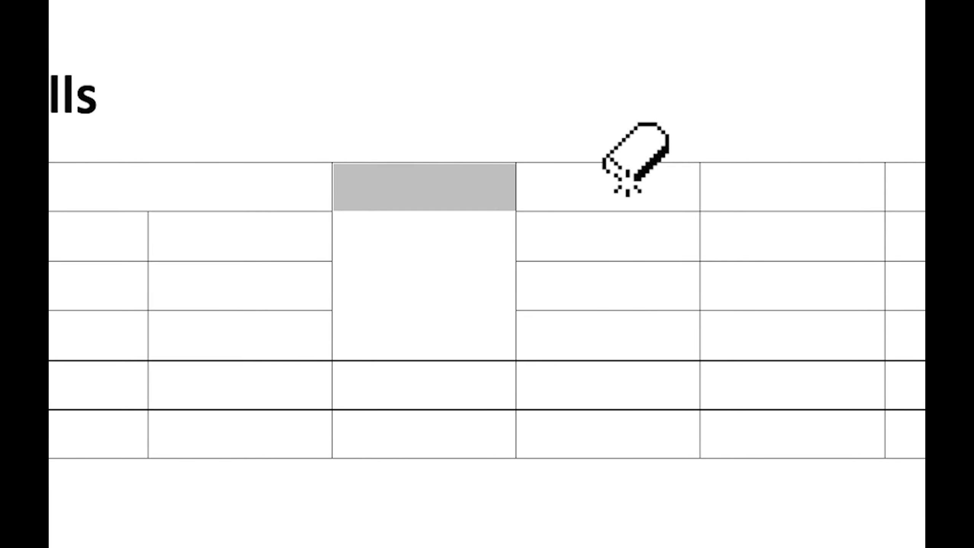
mouse_move(616, 231)
left_mouse_down()
mouse_move(740, 230)
mouse_move(771, 286)
left_mouse_up()
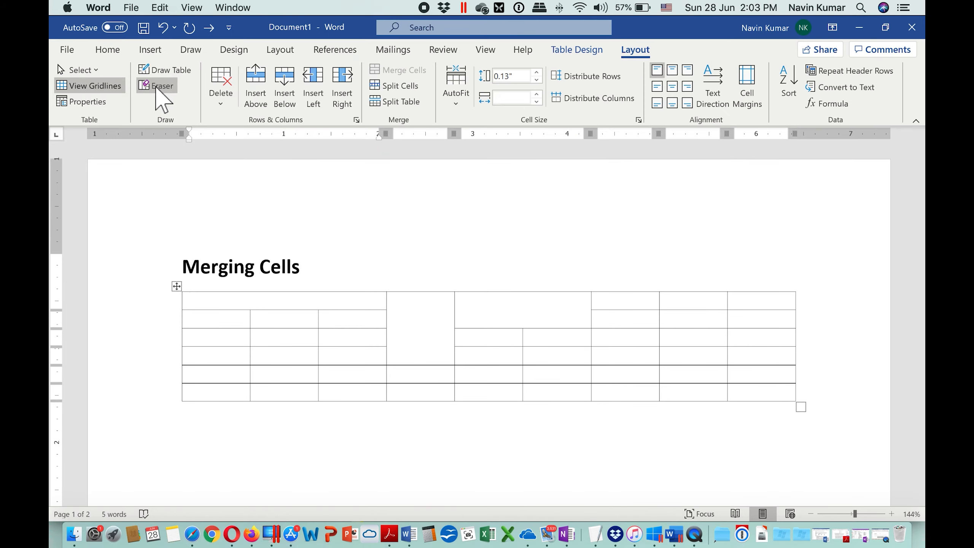
left_click(180, 100)
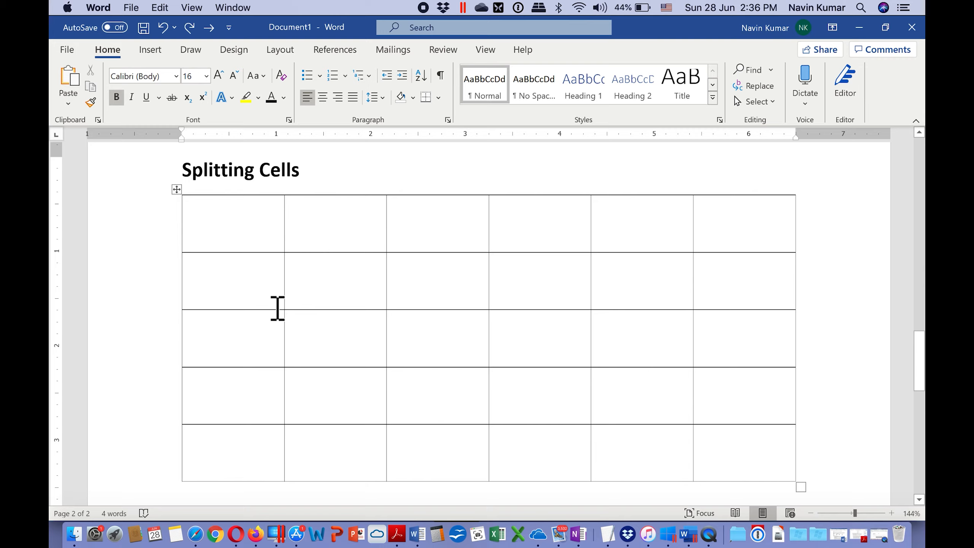
Split the first cell of the Splitting Cells table into 1 column and 2 rows.
left_click(244, 231)
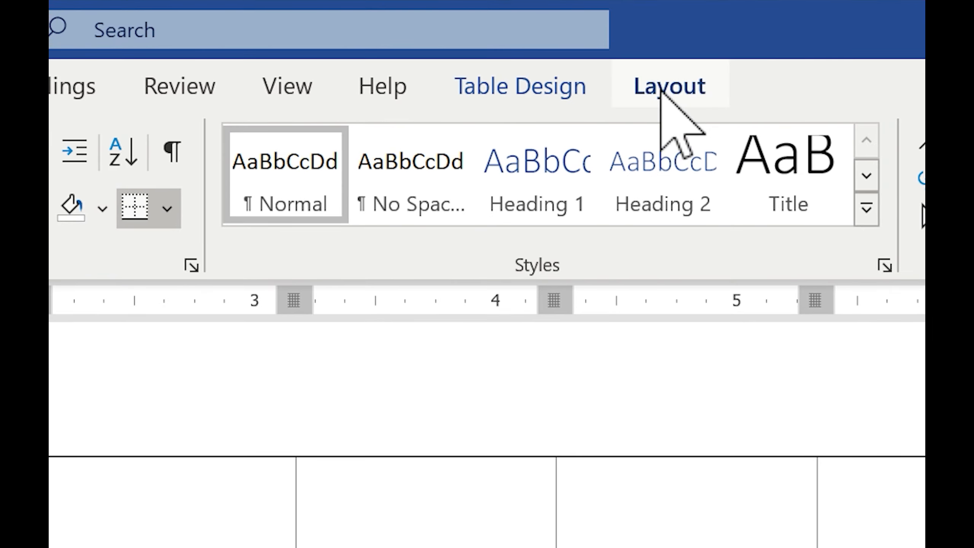
left_click(634, 50)
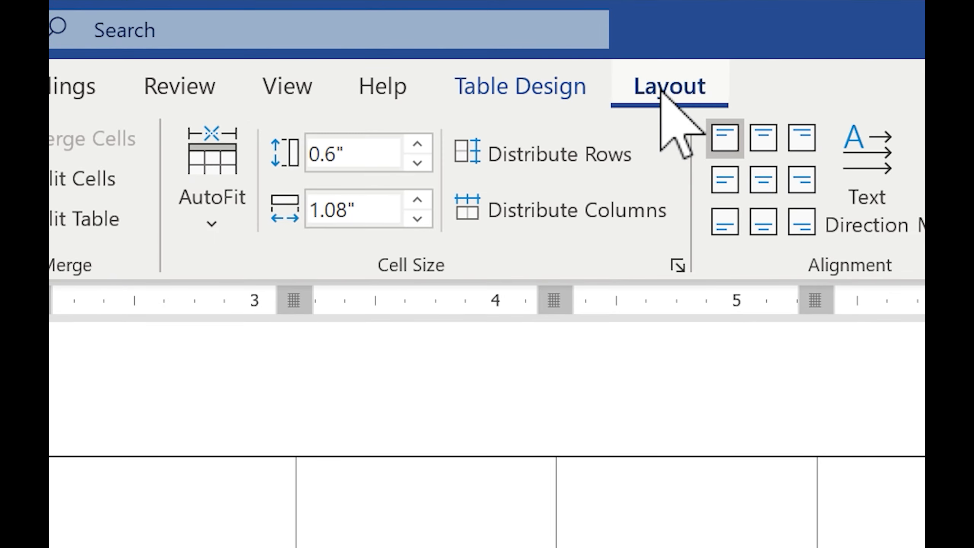
left_click(74, 178)
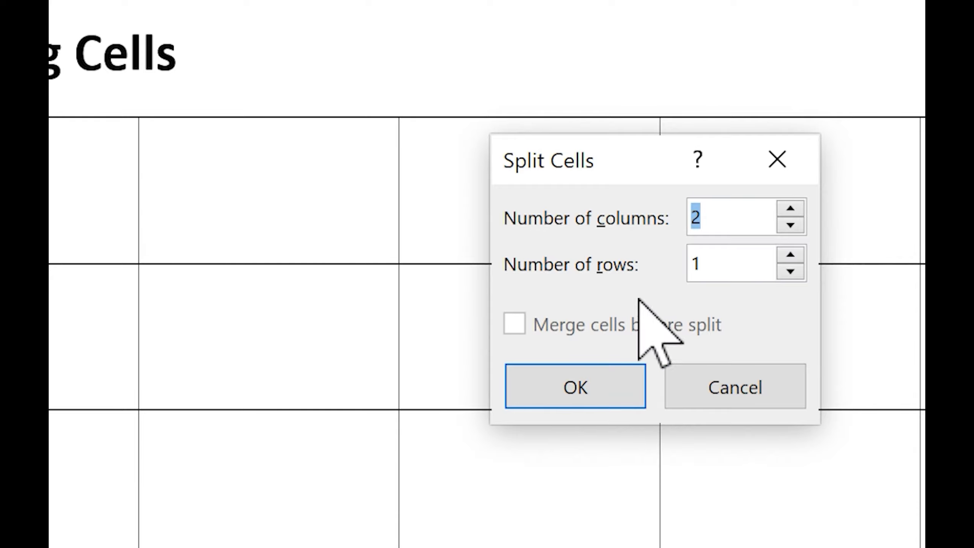
left_click(738, 278)
key("BackSpace")
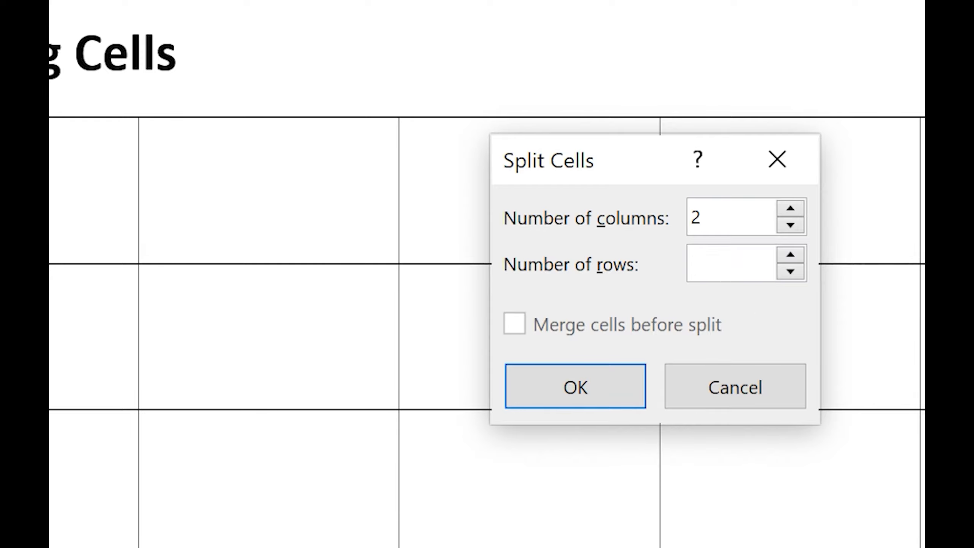
key("BackSpace")
type("1")
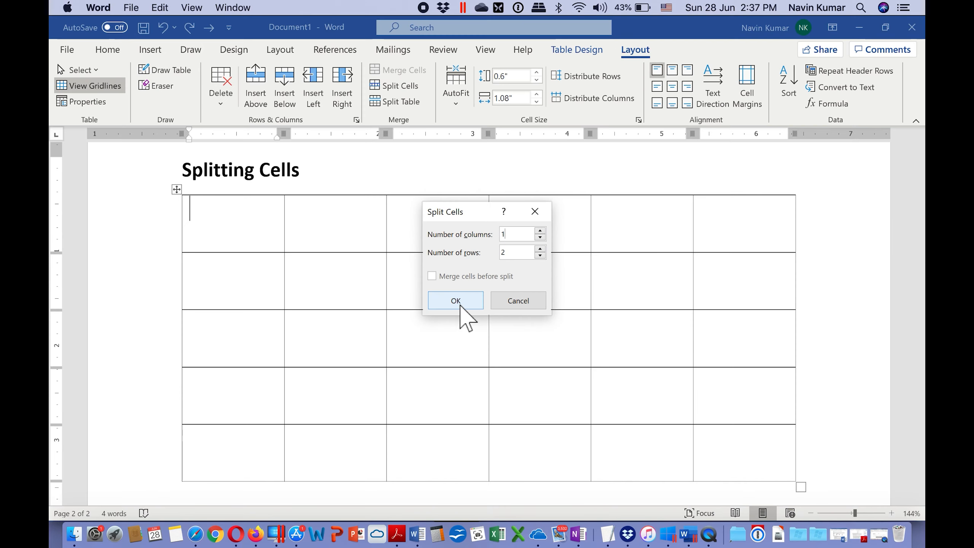
left_click(587, 396)
left_click(266, 239)
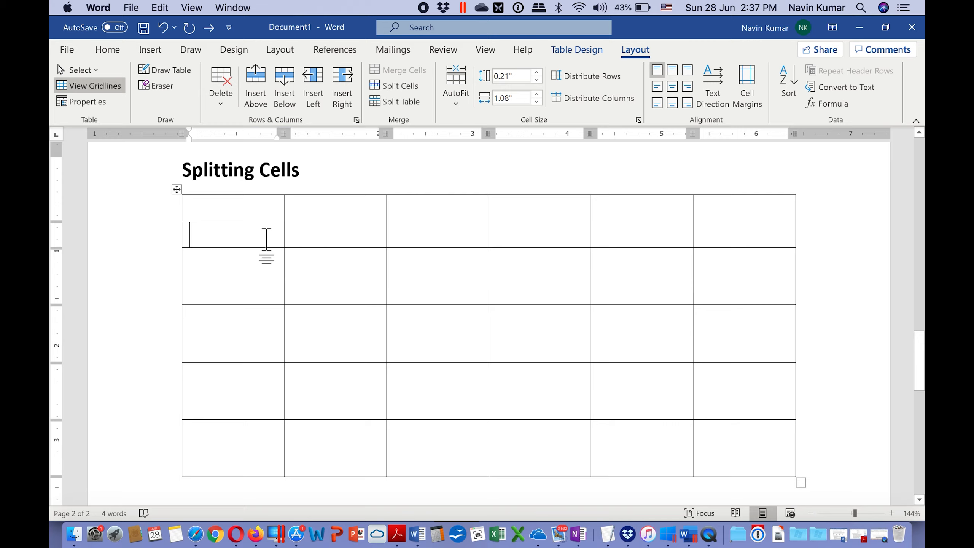
Split the cell in the second row and second column into 3 columns and 1 row.
left_click(335, 277)
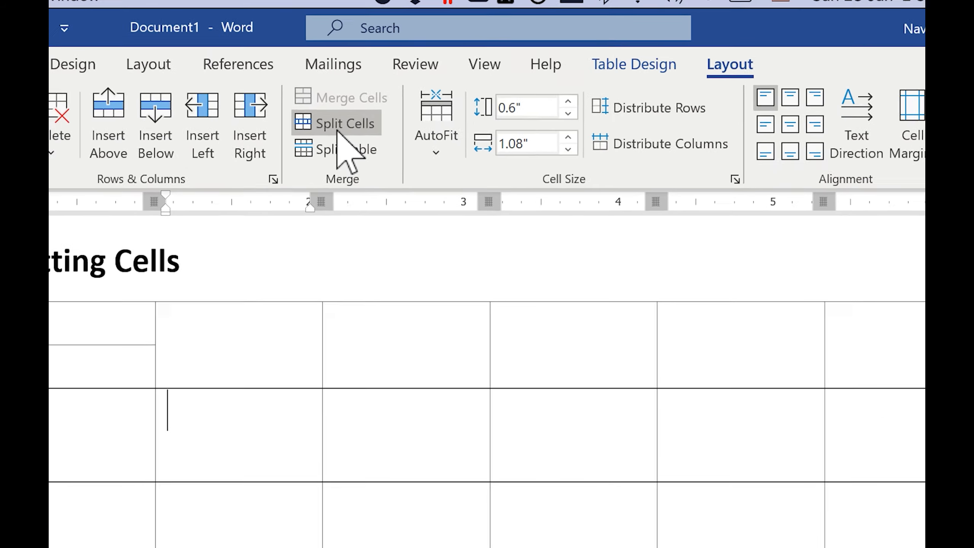
left_click(397, 90)
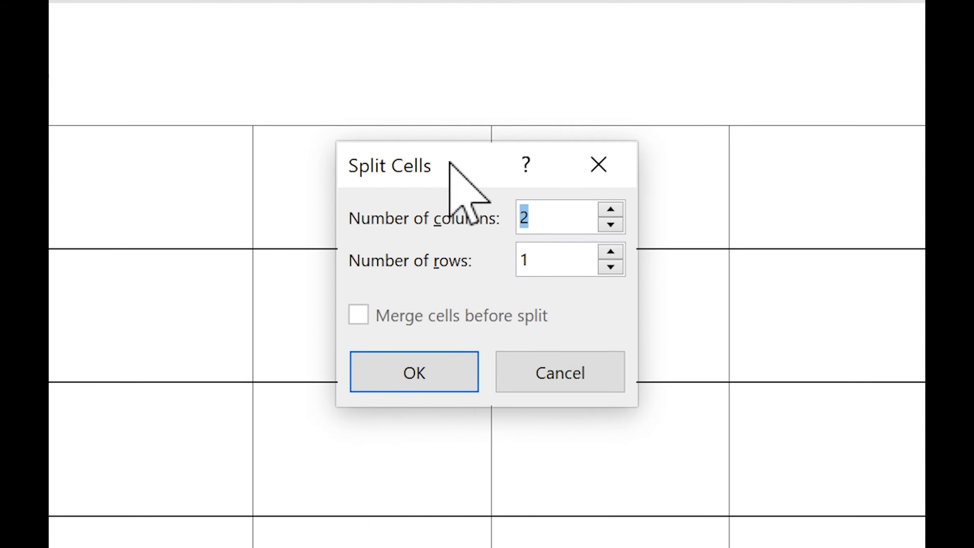
left_click(575, 231)
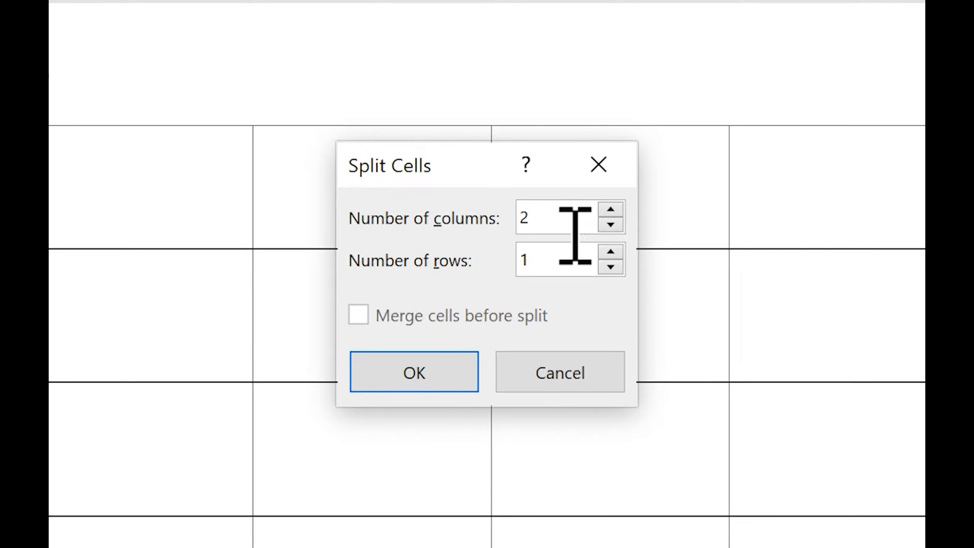
key("BackSpace")
type("3")
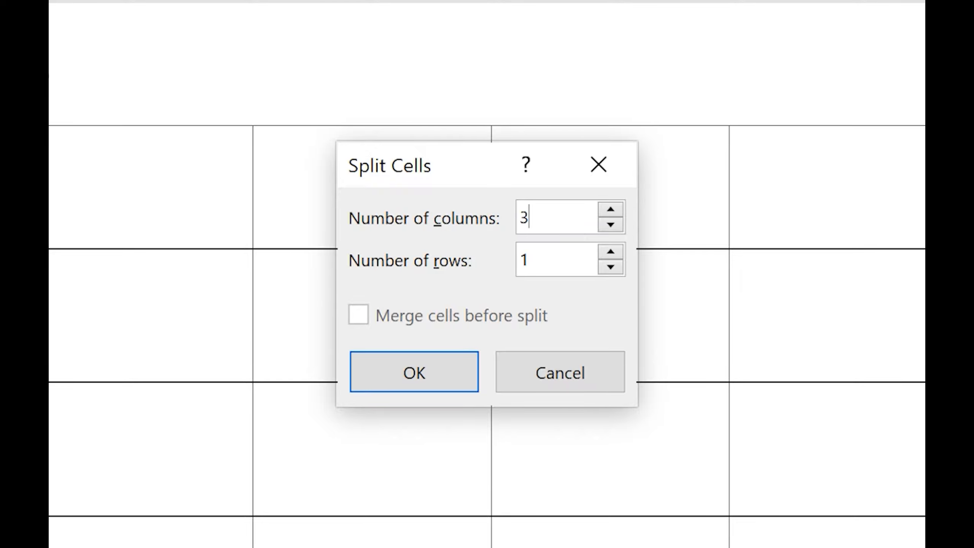
left_click(431, 368)
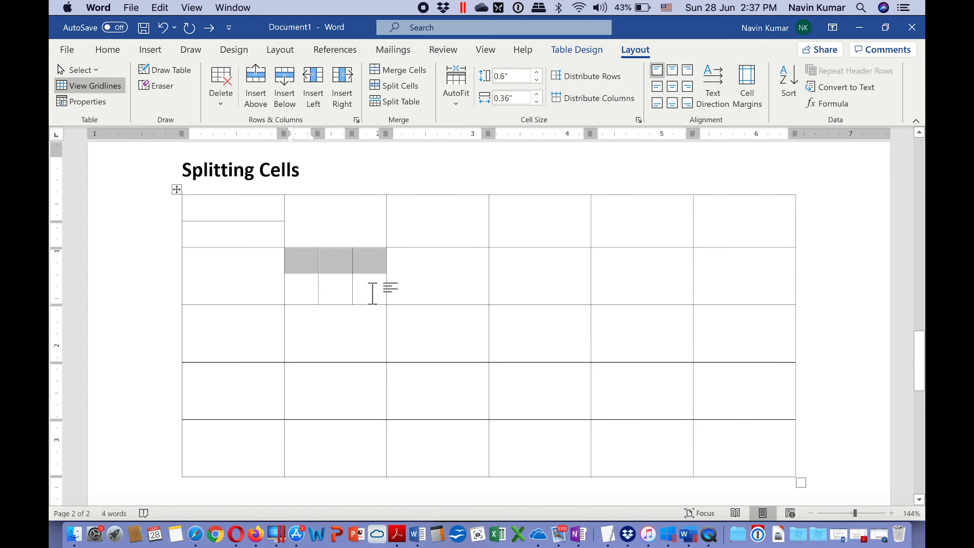
left_click(373, 293)
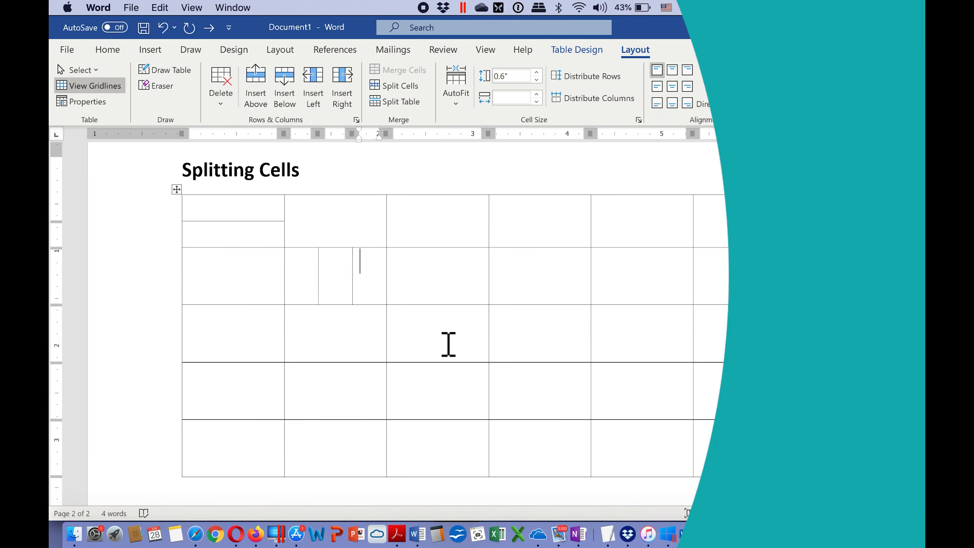
Split the cell in the third row and third column into 3 columns and 3 rows.
left_click(448, 342)
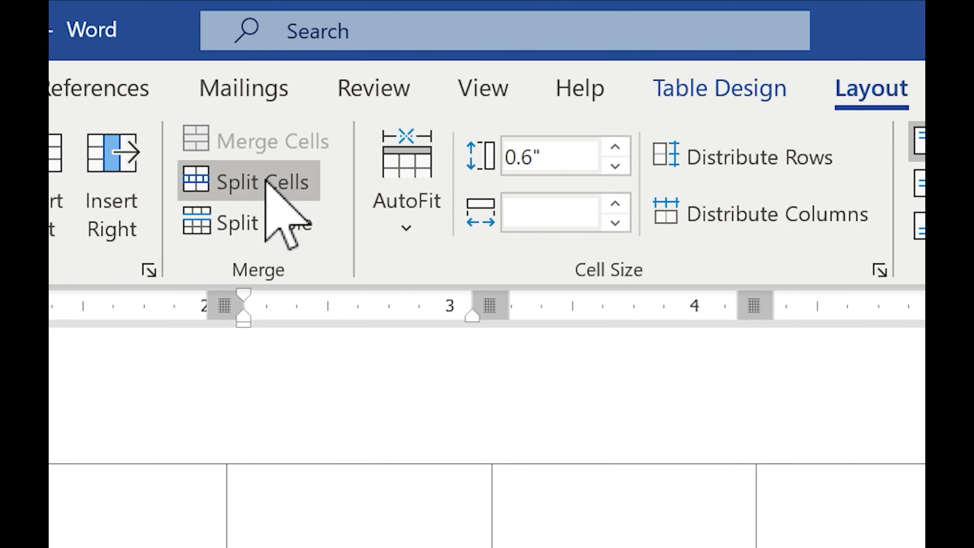
left_click(267, 181)
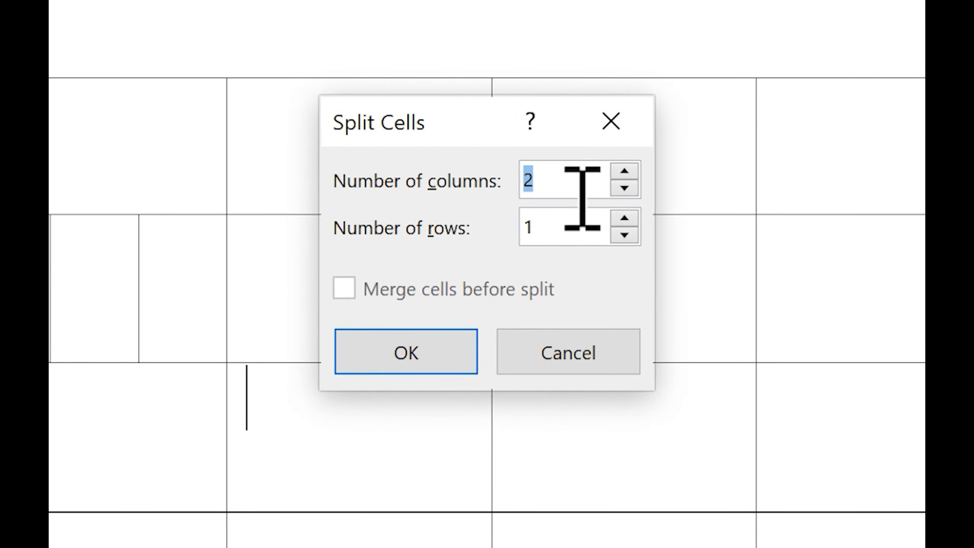
type("3")
left_click(581, 240)
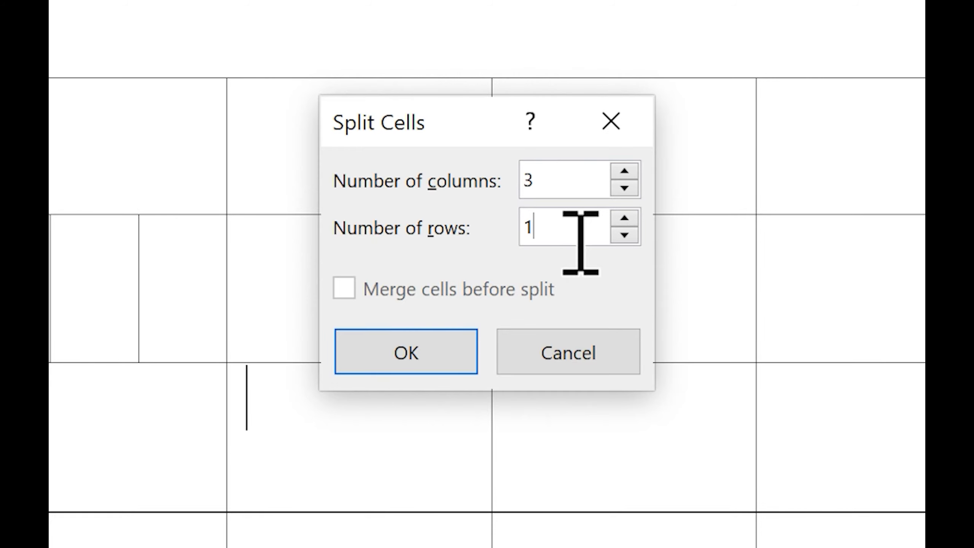
key("BackSpace")
type("3")
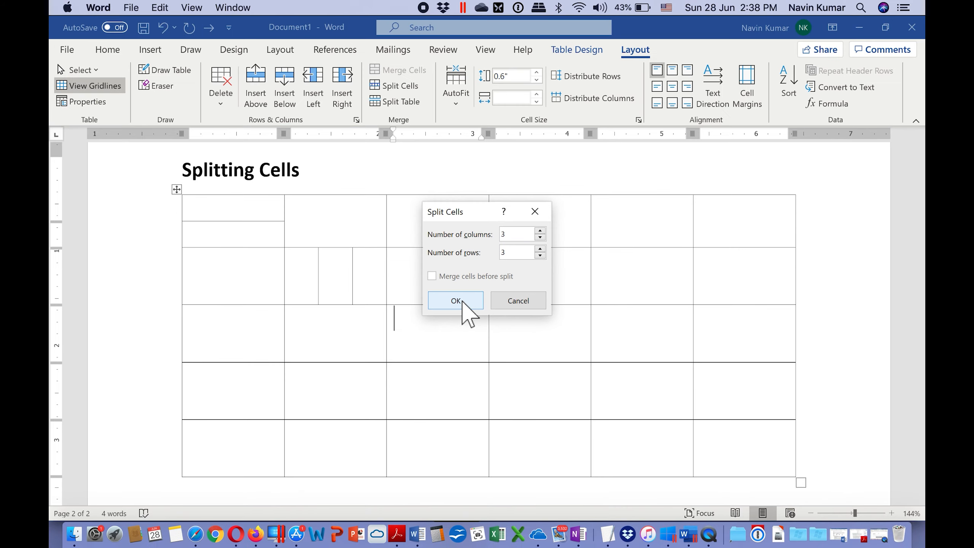
left_click(462, 302)
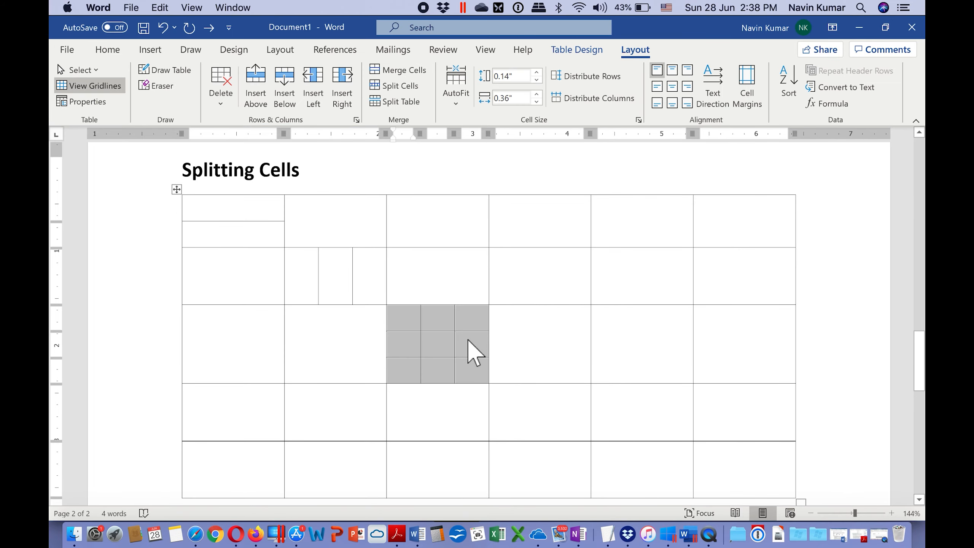
left_click(475, 352)
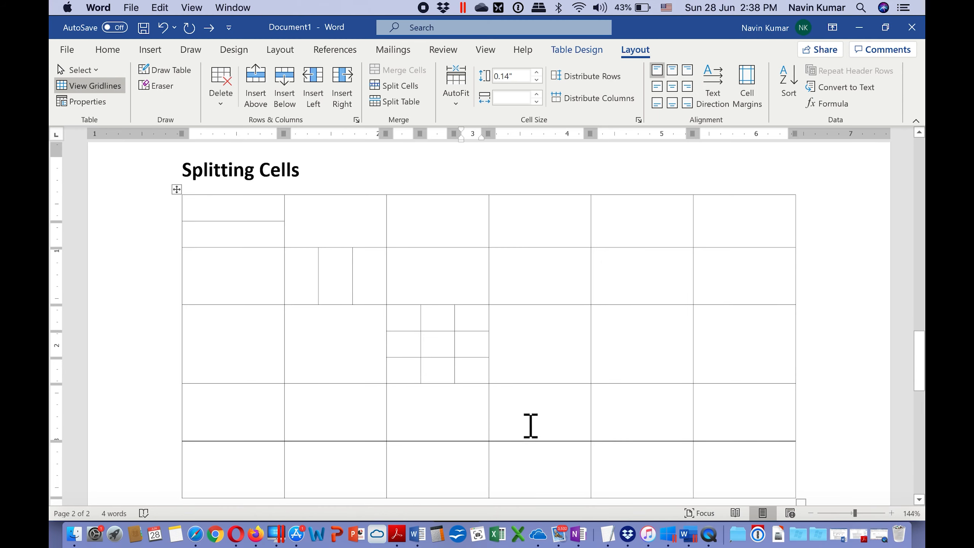
With Draw Table, draw a horizontal divider across the fourth row's fourth cell and a vertical divider down the fifth cell.
left_click(554, 420)
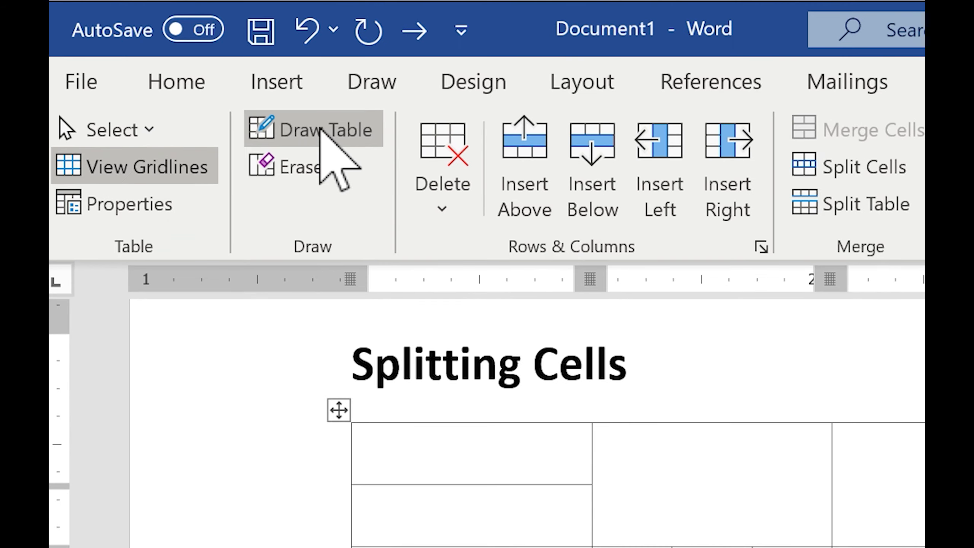
left_click(321, 129)
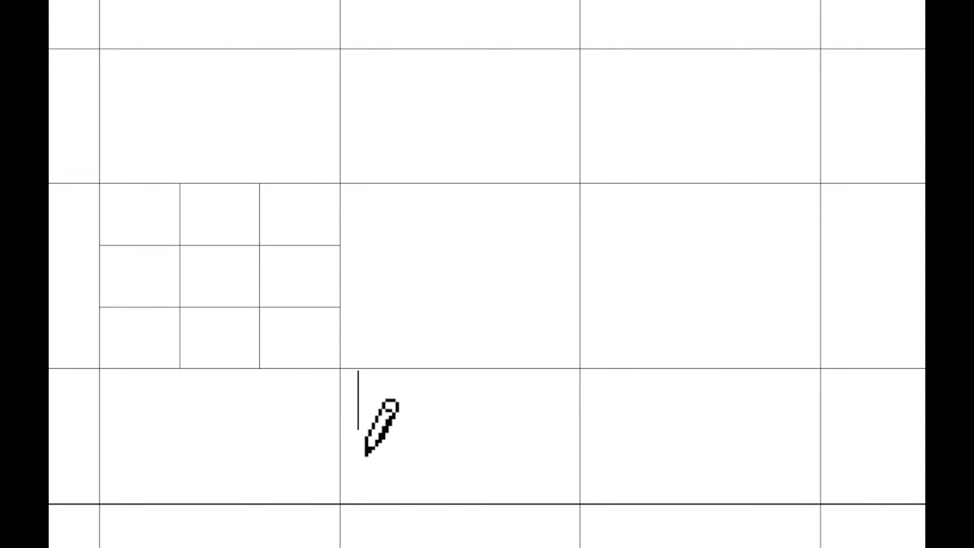
left_click_drag(366, 454, 593, 463)
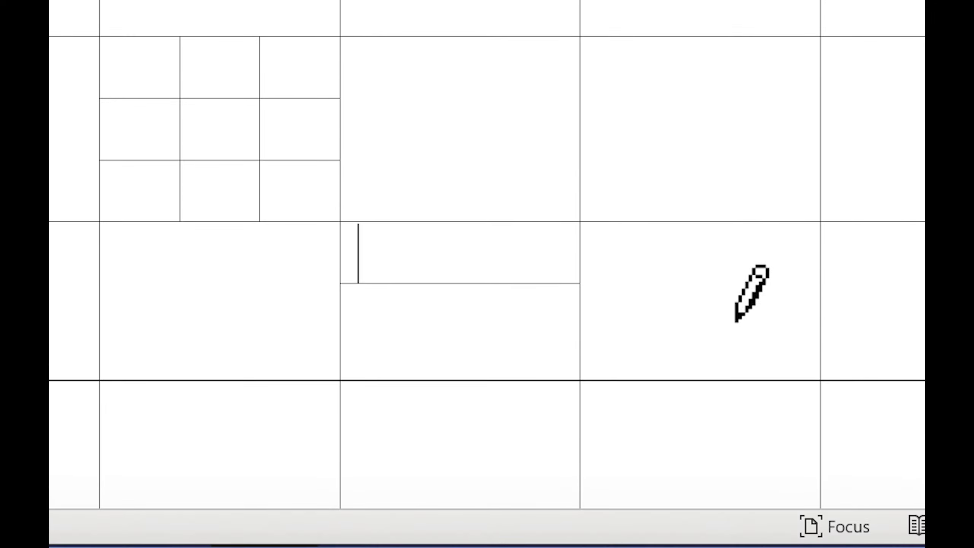
left_click_drag(707, 273, 715, 419)
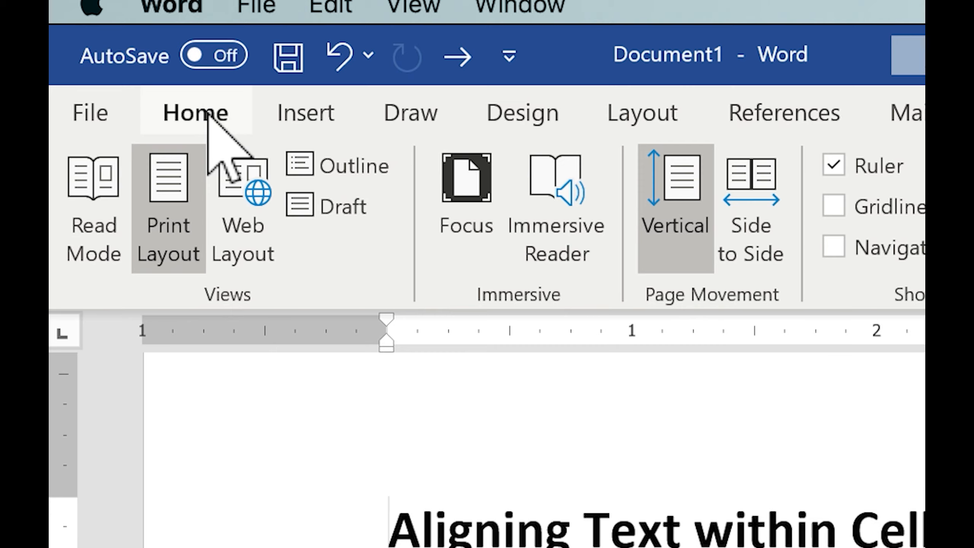
Apply right, centre and left alignment in turn to "defg" in the first row of the Horizontal Alignment table.
left_click(208, 114)
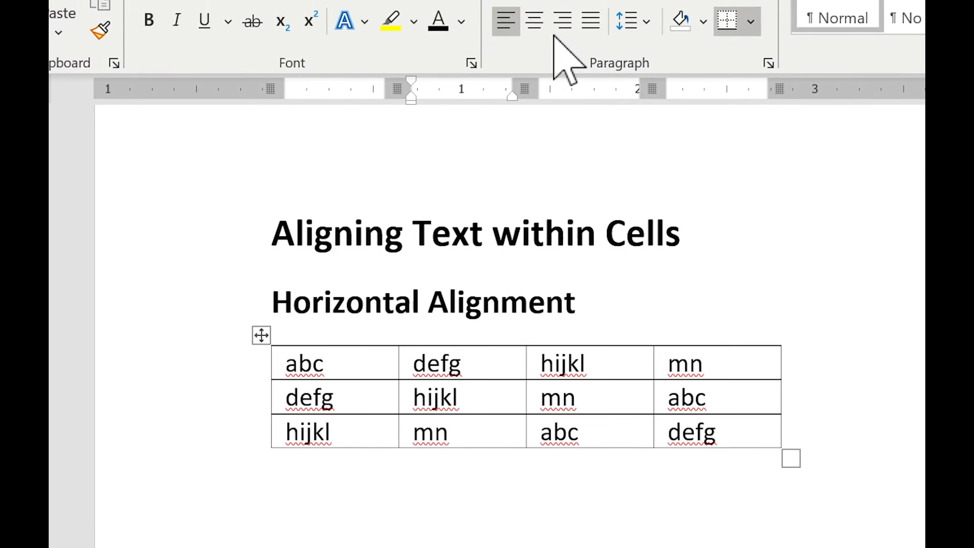
left_click(562, 21)
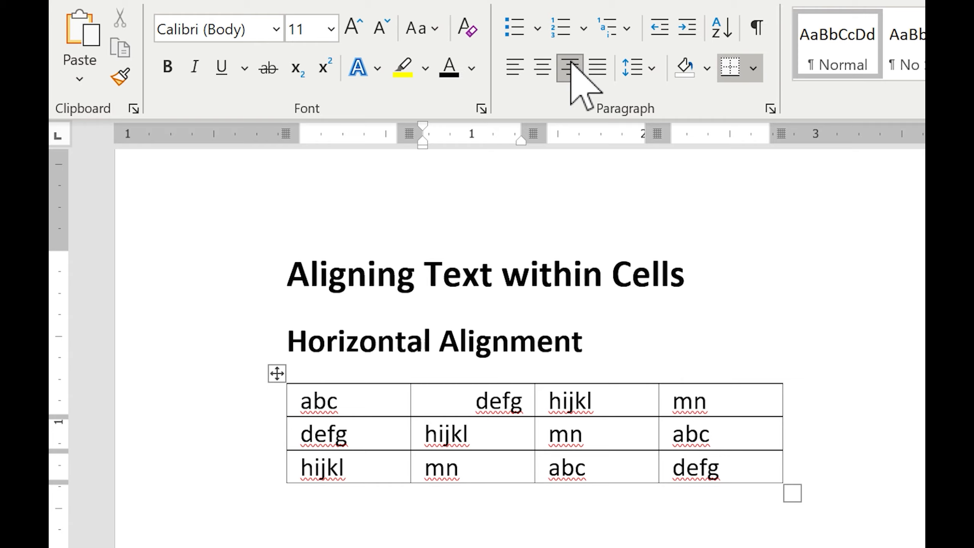
left_click(542, 67)
left_click(514, 67)
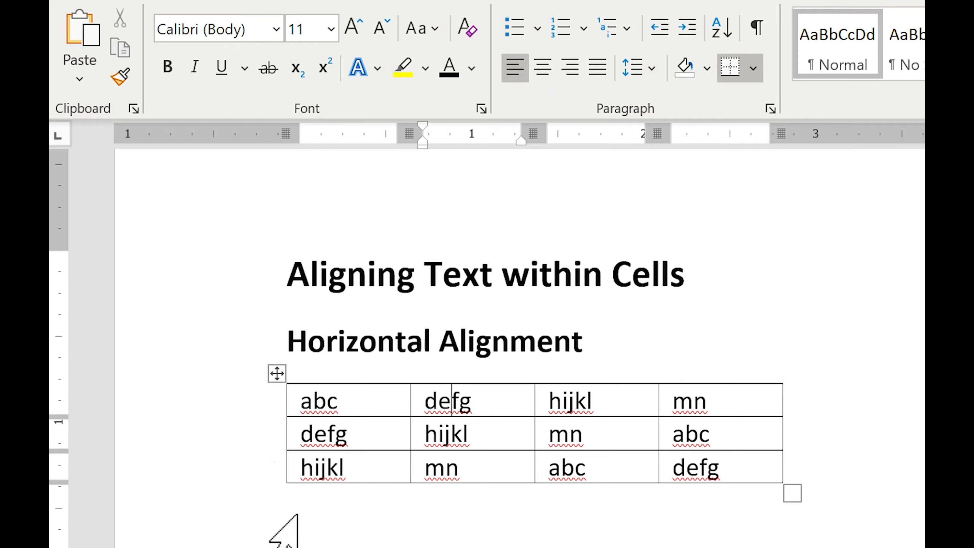
Right-align the text in all cells of the Horizontal Alignment table's second row.
left_click(289, 438)
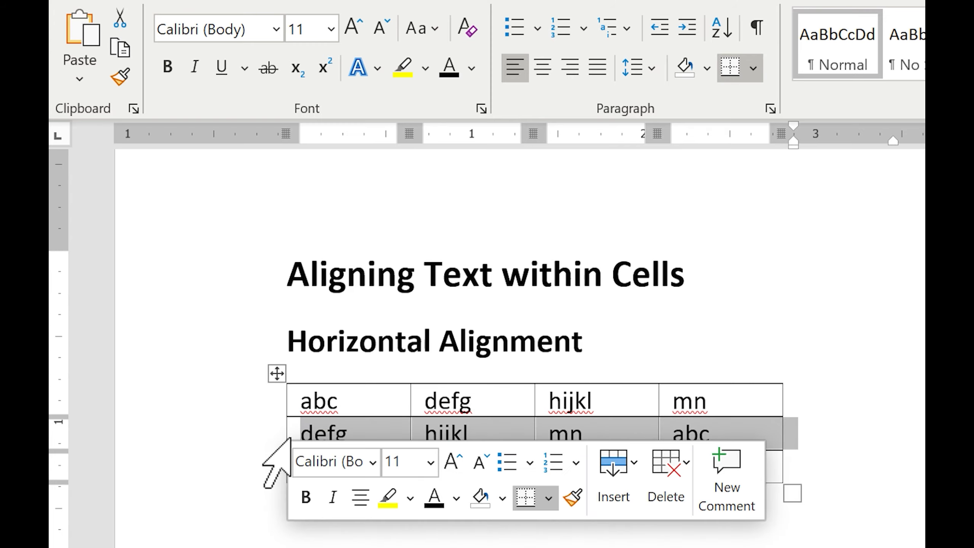
left_click(571, 67)
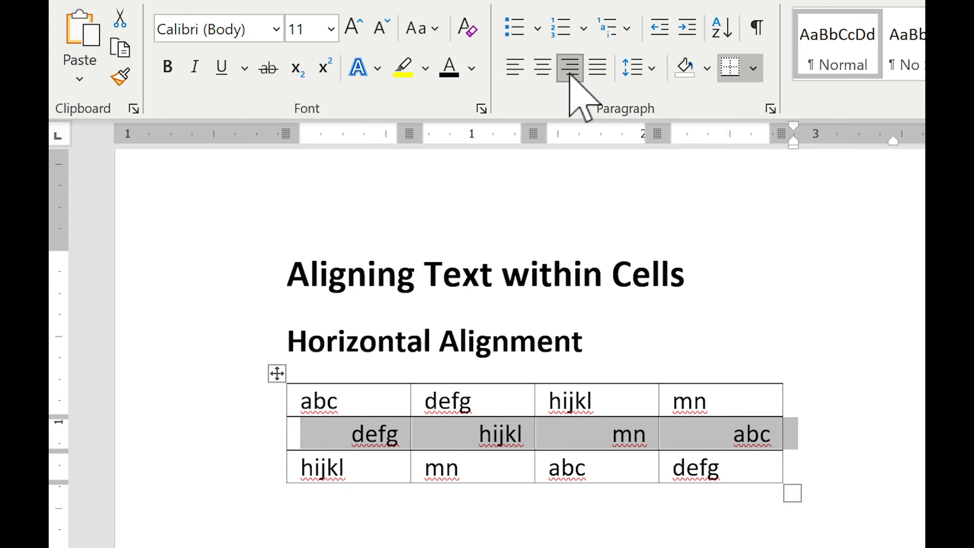
Centre and then left-align the table's second row, and apply right, centre and left alignment in turn to the fourth column.
left_click(549, 70)
left_click(518, 71)
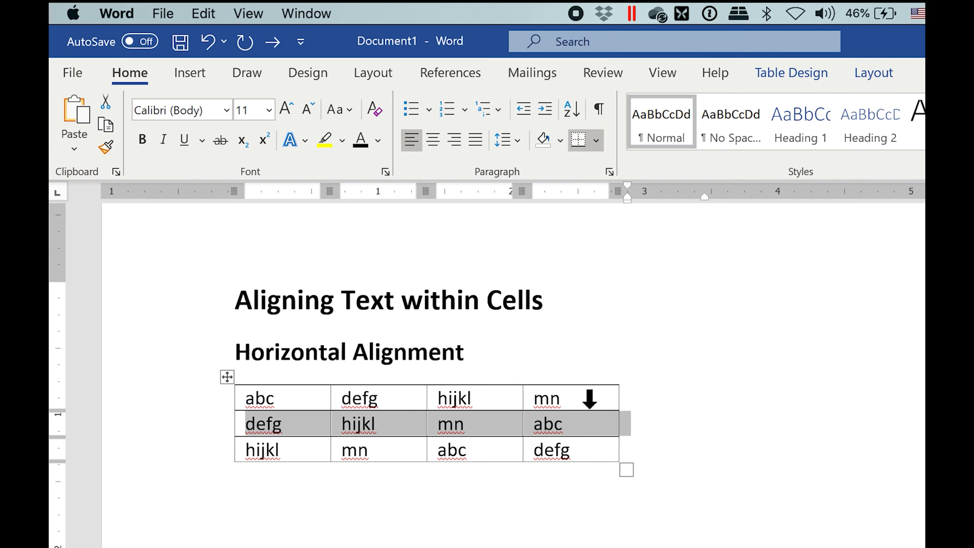
left_click(590, 399)
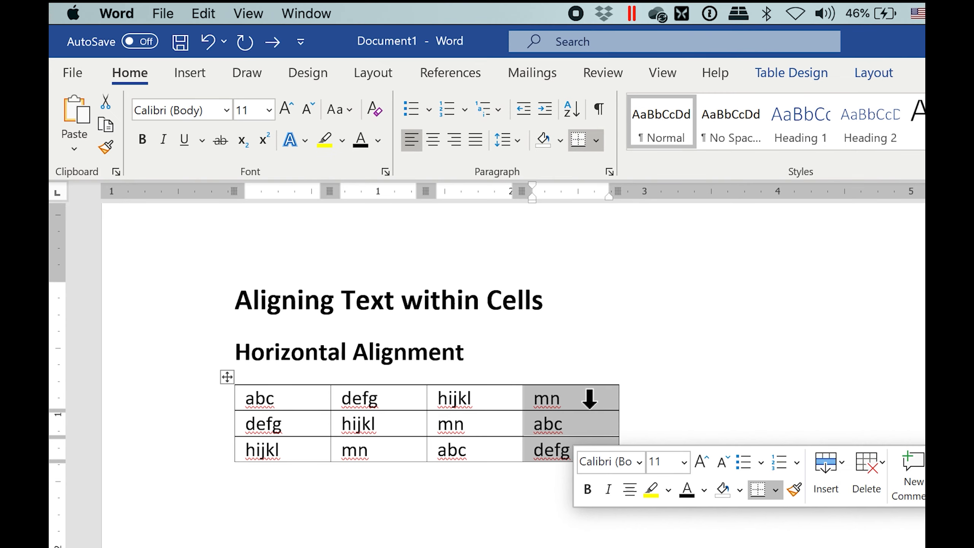
left_click(452, 140)
left_click(434, 139)
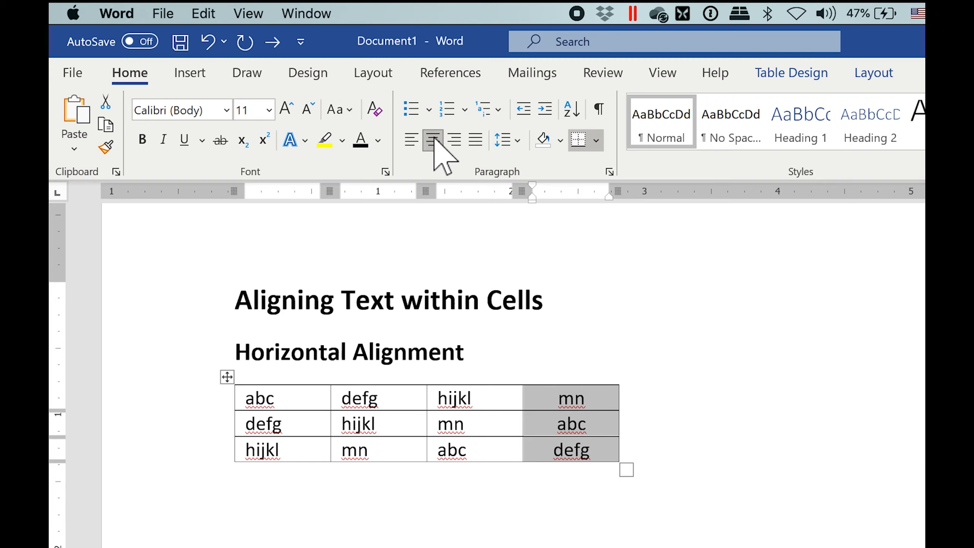
left_click(411, 139)
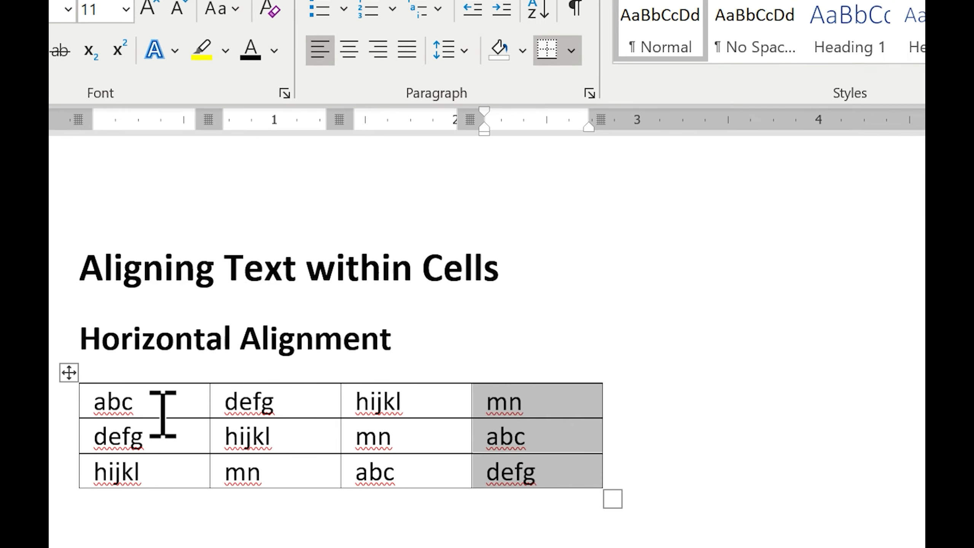
Select every cell of the Horizontal Alignment table by its contents and apply right, centre and left text alignment in turn.
left_click_drag(296, 403, 477, 415)
left_click_drag(409, 424, 544, 499)
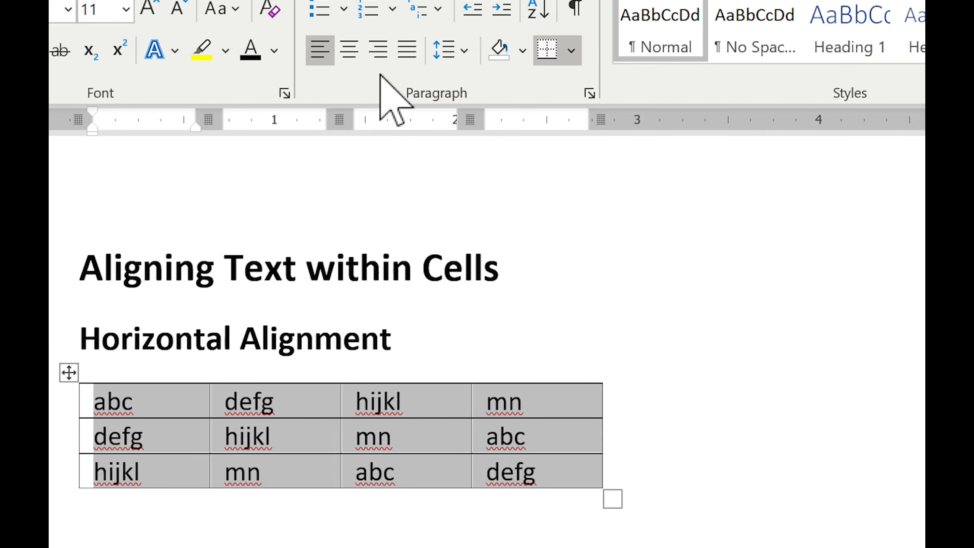
left_click(379, 49)
left_click(347, 49)
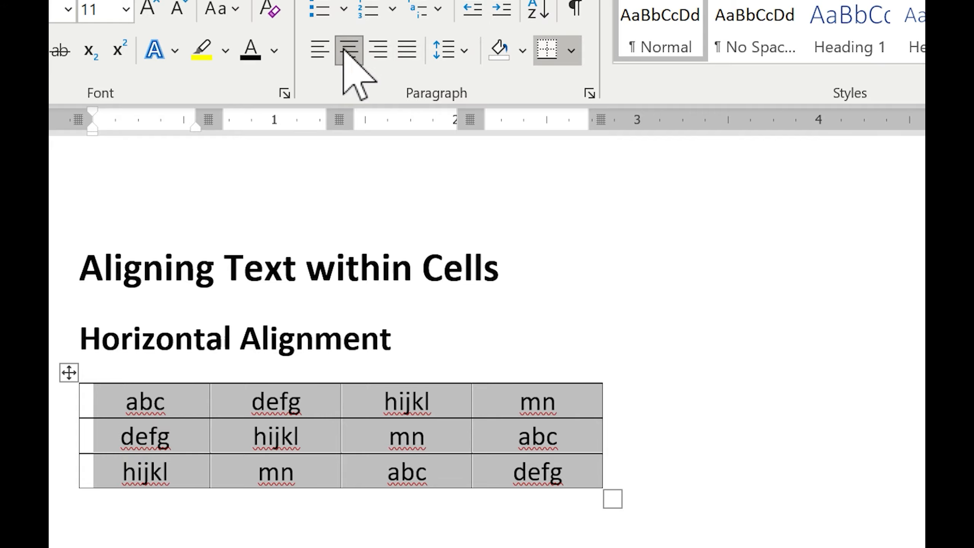
left_click(320, 49)
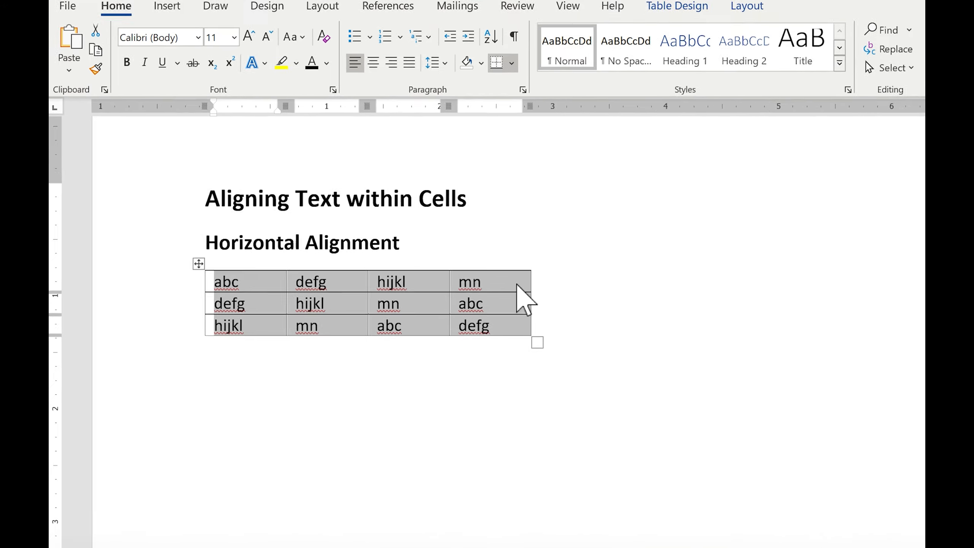
left_click(584, 415)
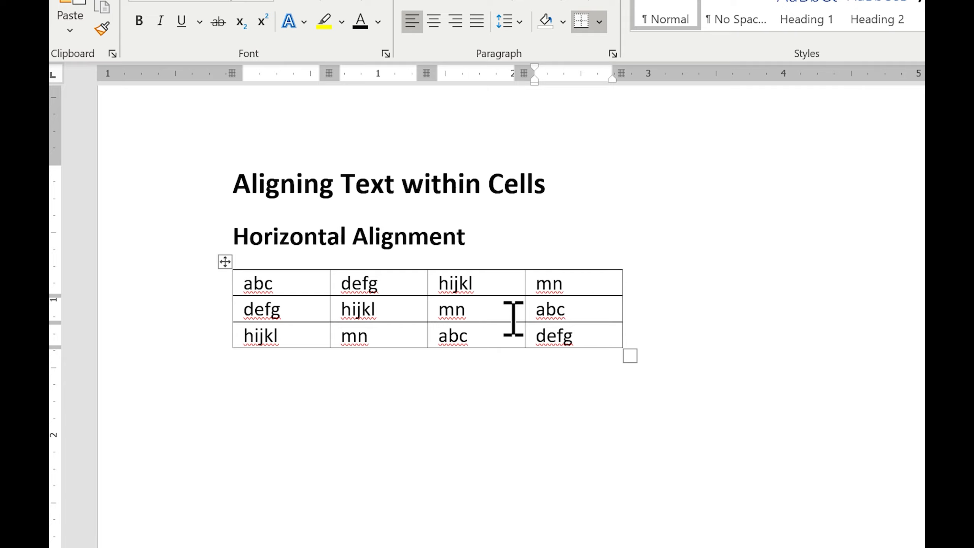
Select the Horizontal Alignment table as a whole object, centre it on the page and move it back to left alignment.
left_click(234, 269)
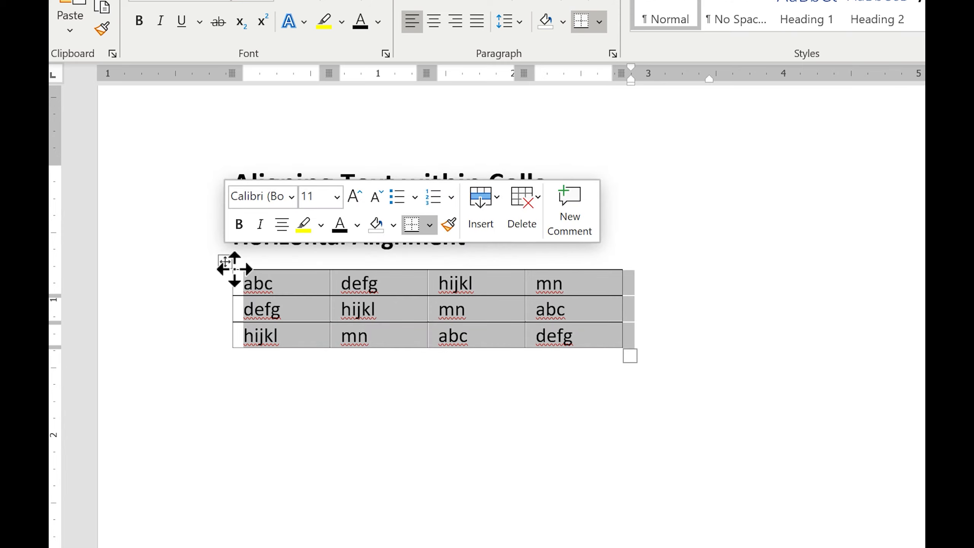
left_click(435, 24)
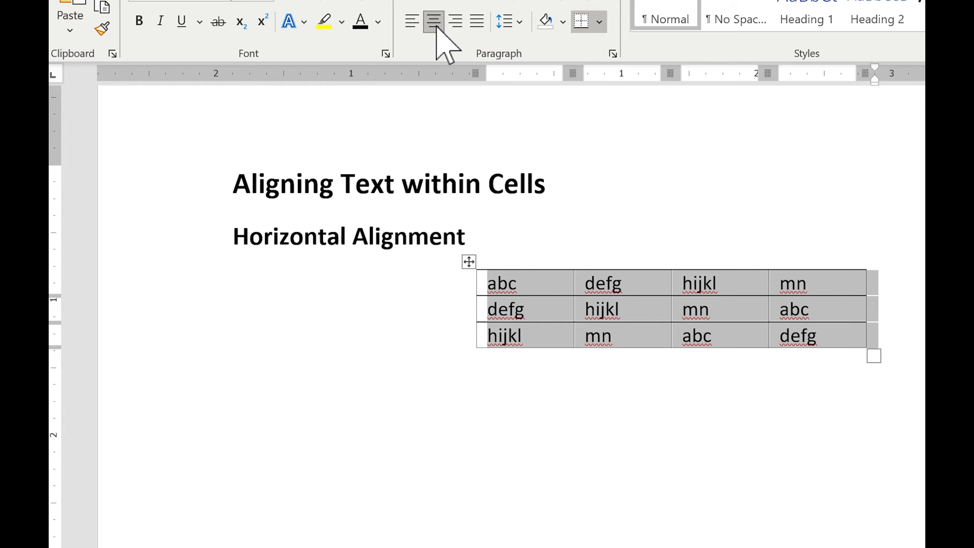
left_click(411, 24)
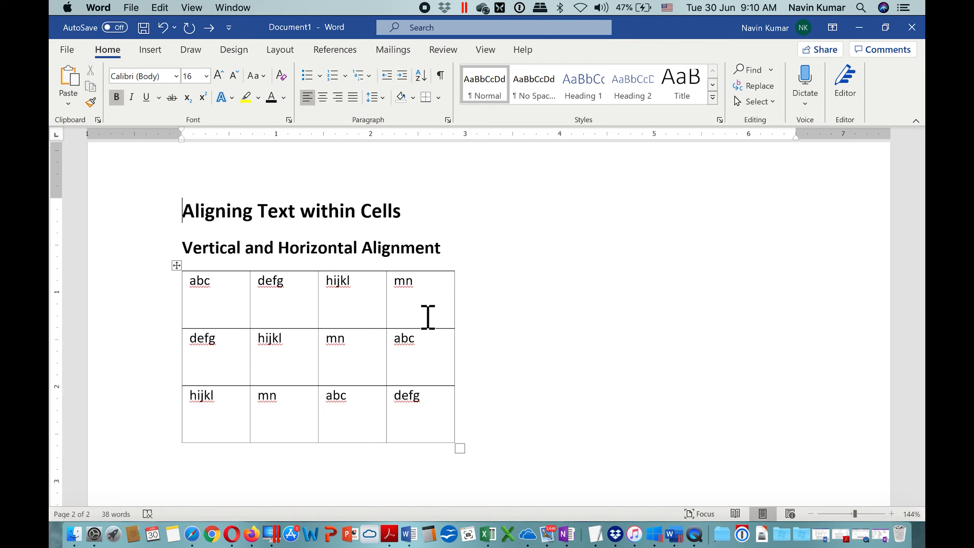
Apply centre, bottom-left, top-centre, centre-right and centre-left cell alignment in turn to "hijkl" in the first row of the Vertical and Horizontal Alignment table.
left_click(428, 317)
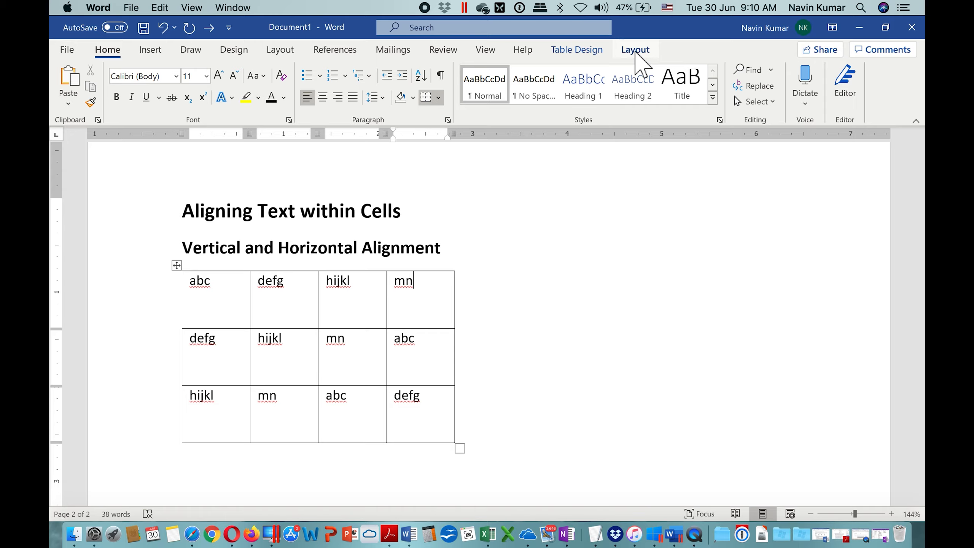
left_click(636, 51)
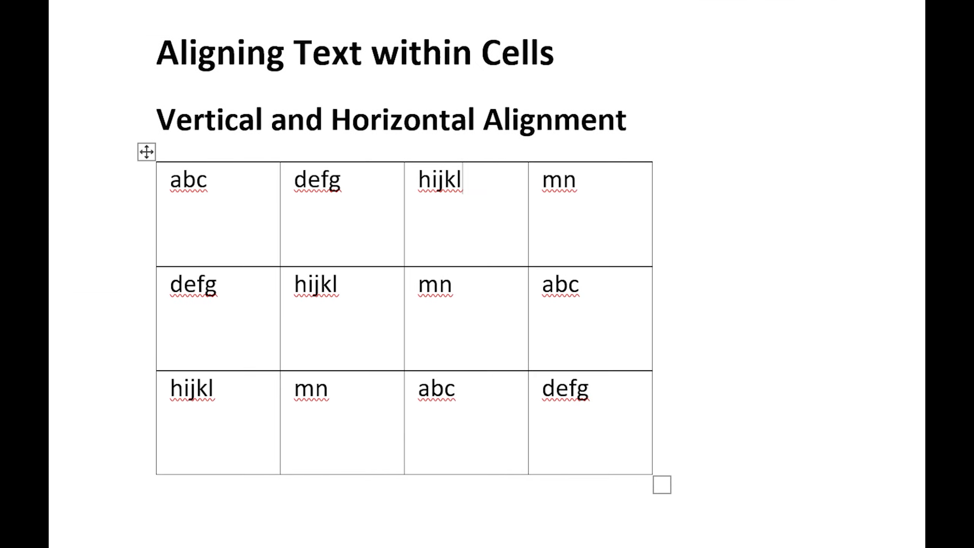
left_click(793, 131)
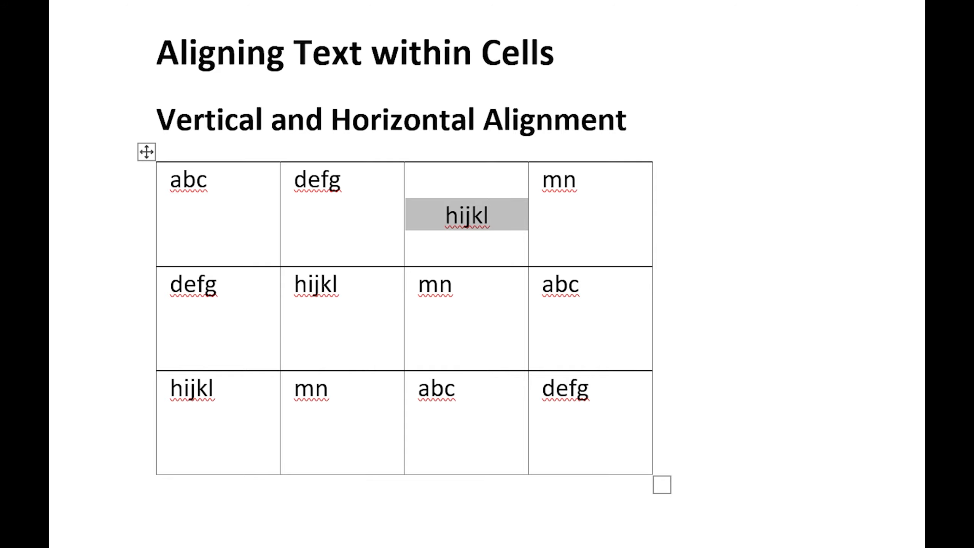
left_click(752, 58)
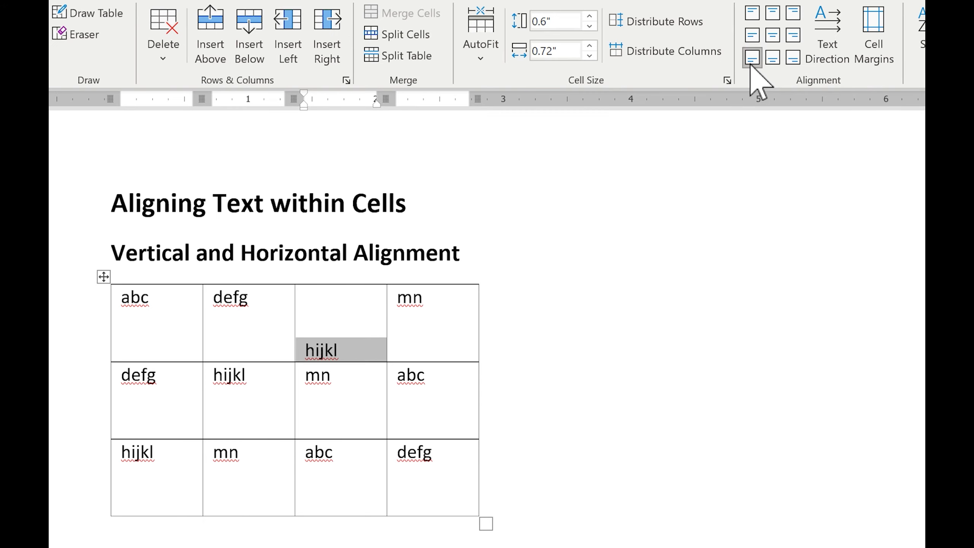
left_click(773, 14)
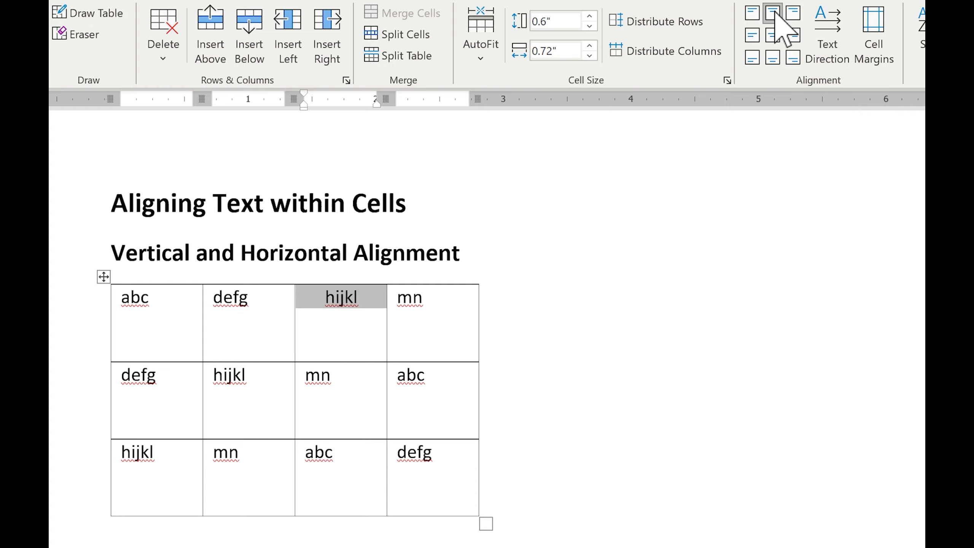
left_click(792, 36)
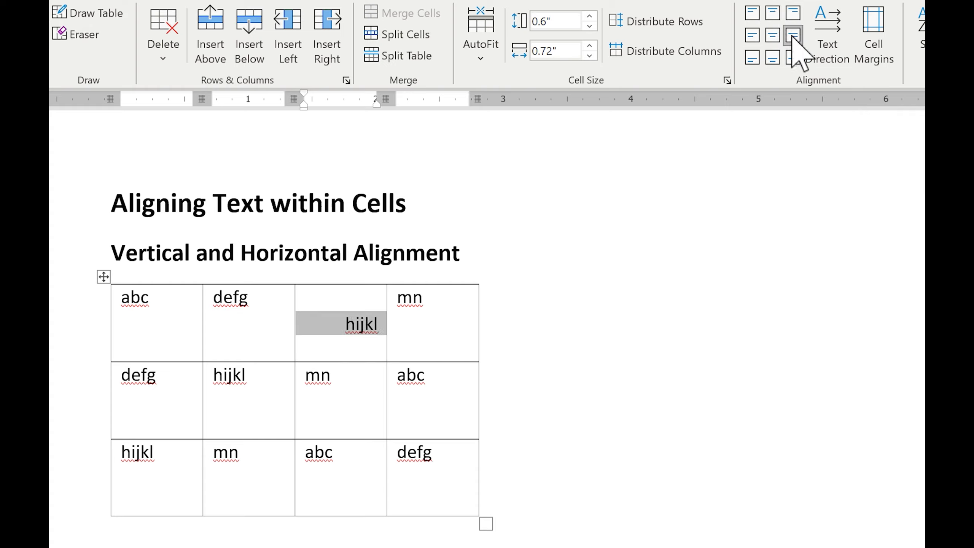
left_click(752, 36)
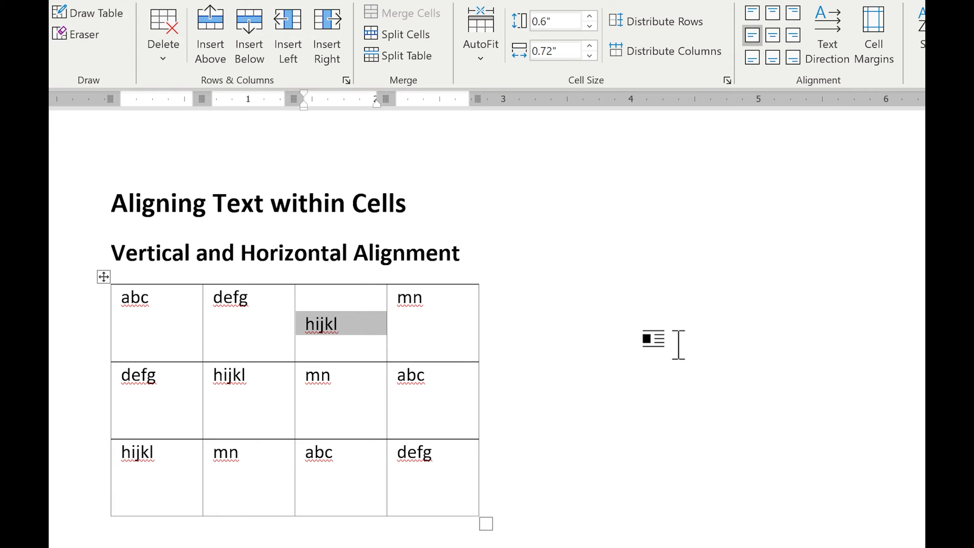